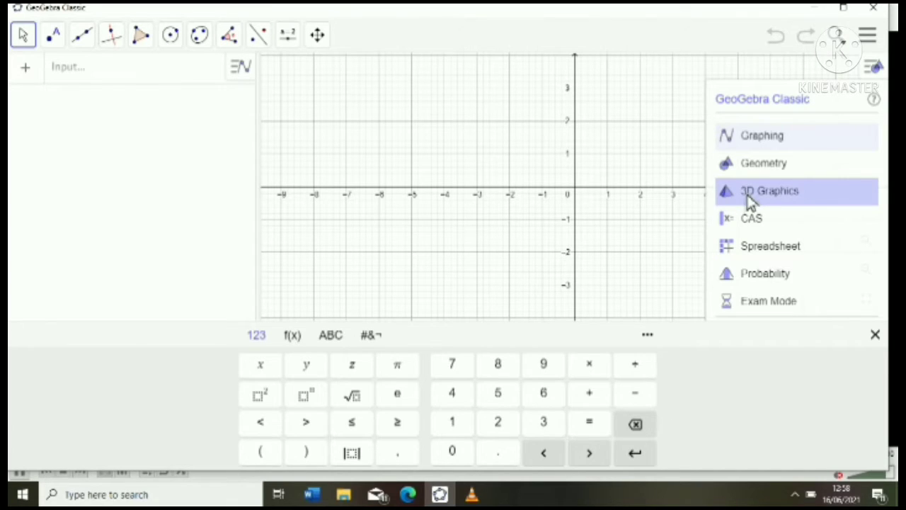
- Switch the workspace to the 3D Graphics perspective
click(751, 202)
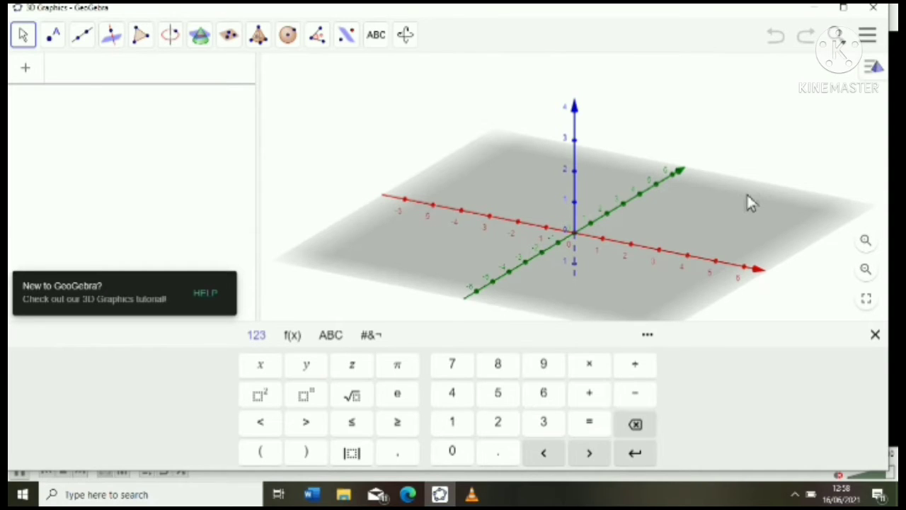
click(471, 302)
mouse_move(502, 296)
mouse_down()
mouse_move(529, 296)
mouse_move(492, 305)
mouse_move(480, 281)
mouse_move(488, 302)
mouse_move(486, 290)
mouse_up()
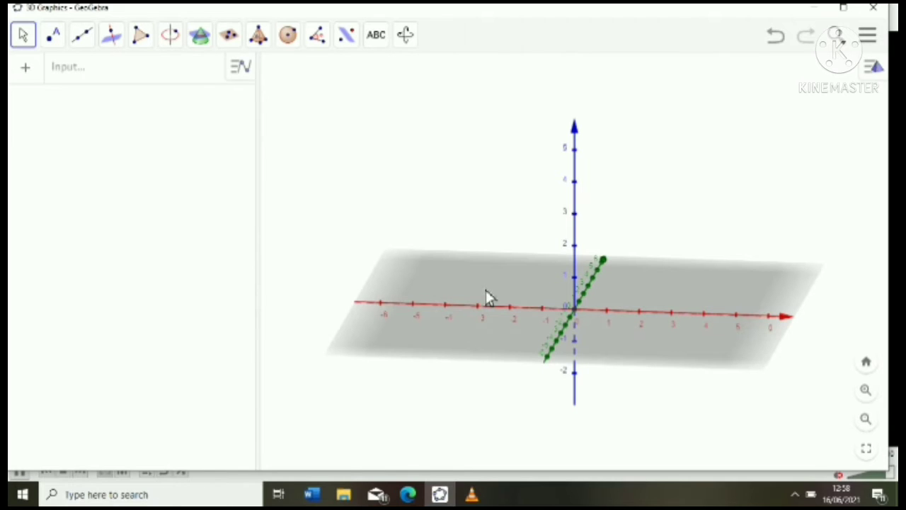
- Construct a cube whose base edge runs along the x-axis from the origin to (2, 0, 0)
click(261, 44)
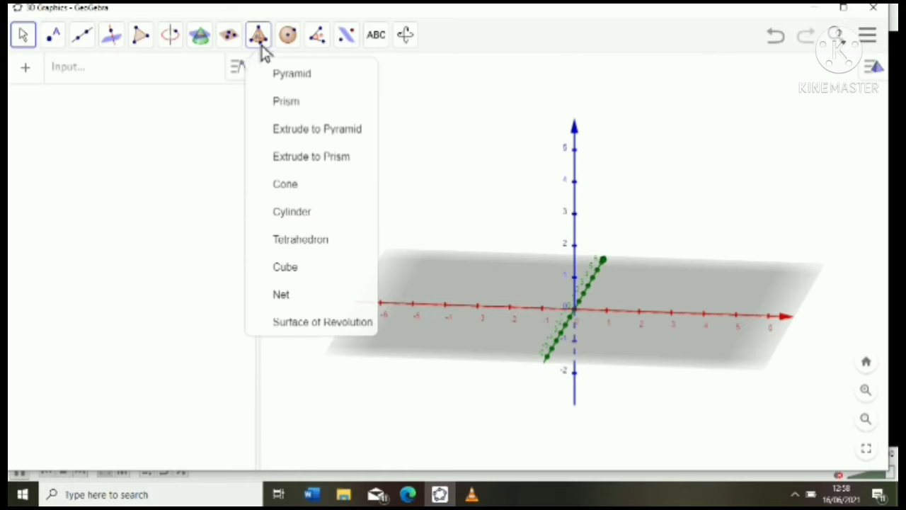
click(285, 270)
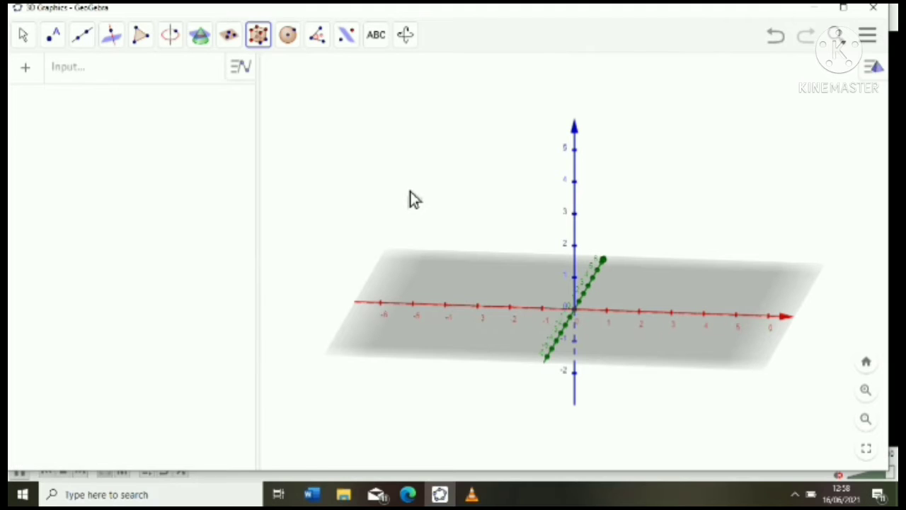
click(577, 312)
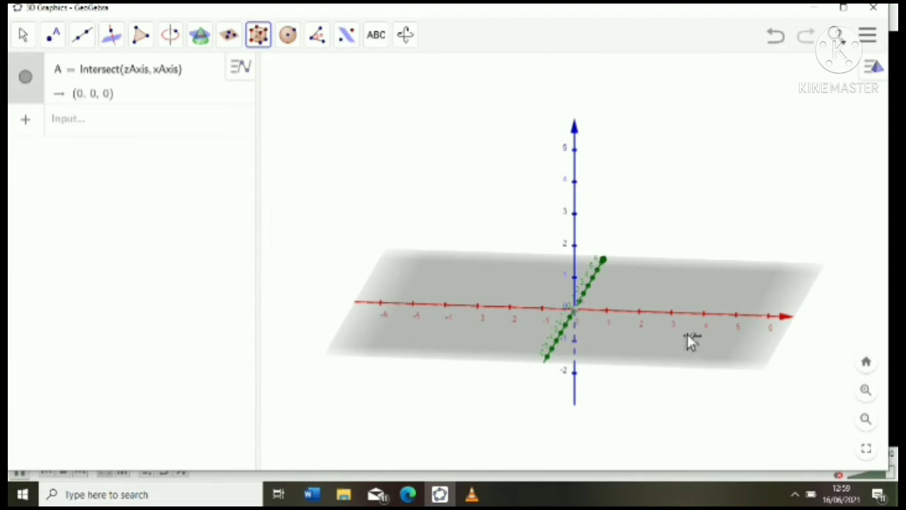
click(643, 315)
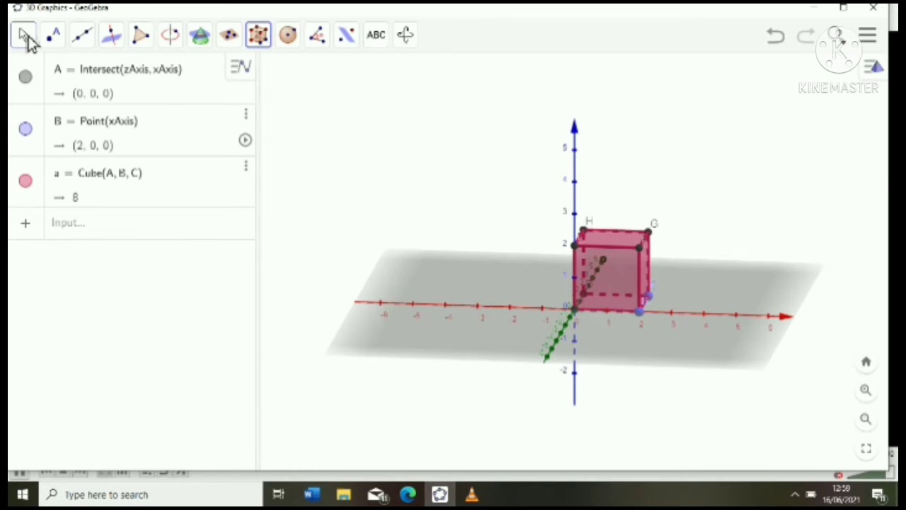
click(53, 34)
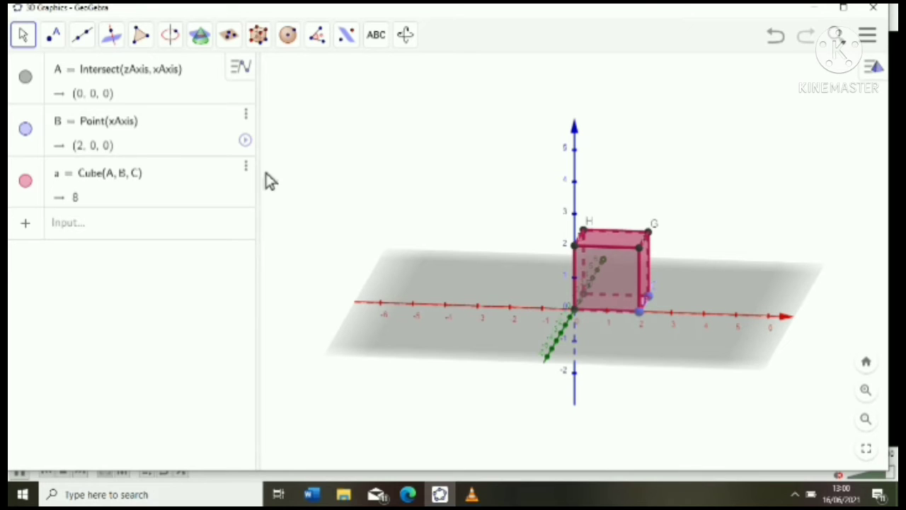
- Draw the cube's space diagonal as a segment from vertex A at the origin to vertex G
click(82, 44)
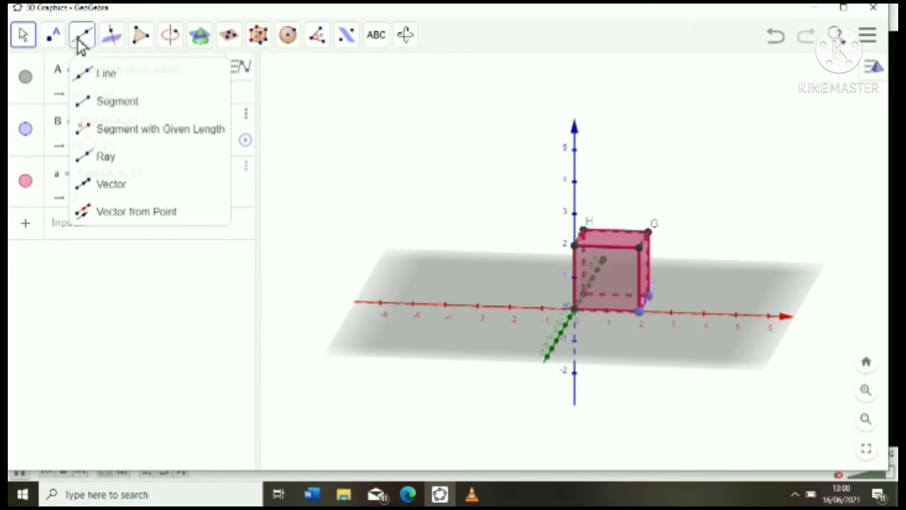
click(116, 101)
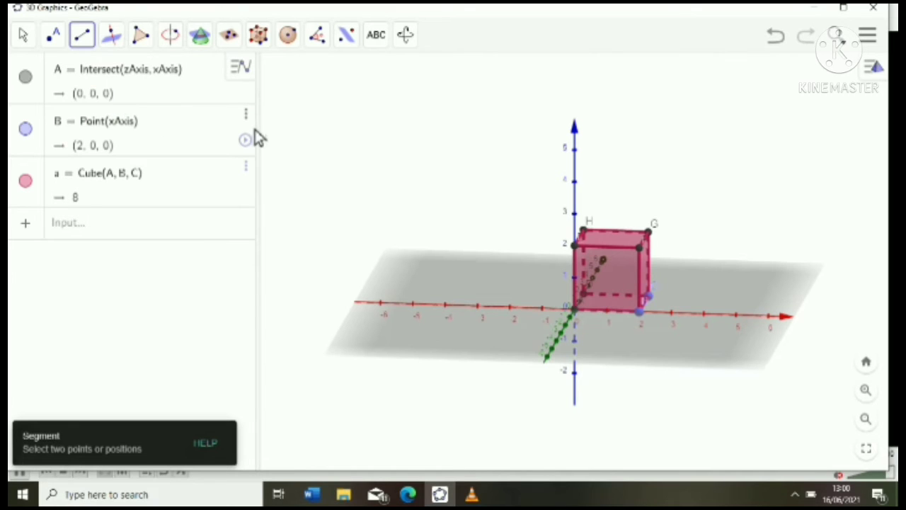
click(578, 313)
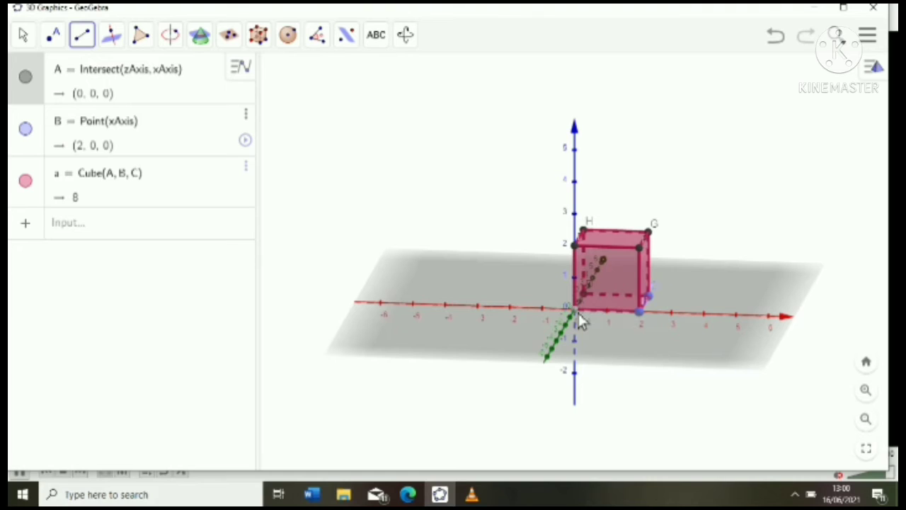
click(648, 234)
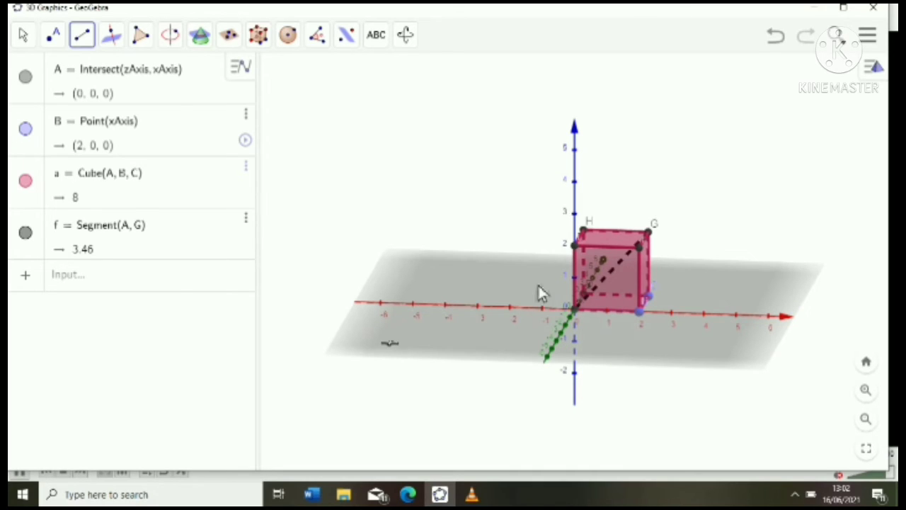
- Add the CAS view beside the 3D view and evaluate Distance(A,G) in its first row
click(877, 71)
click(852, 77)
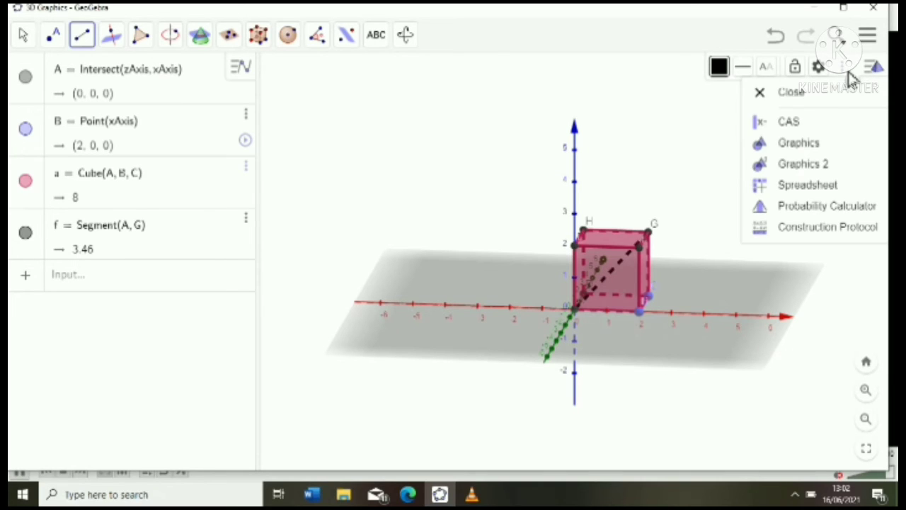
click(836, 123)
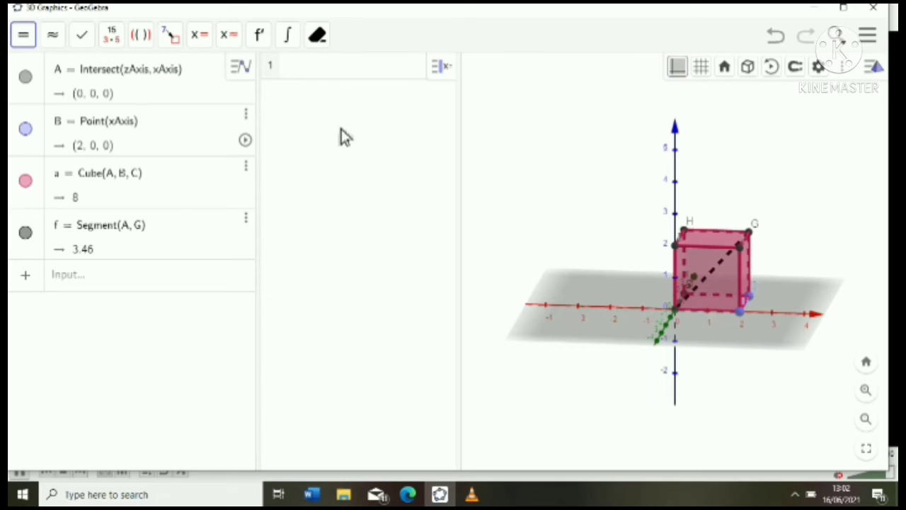
click(354, 77)
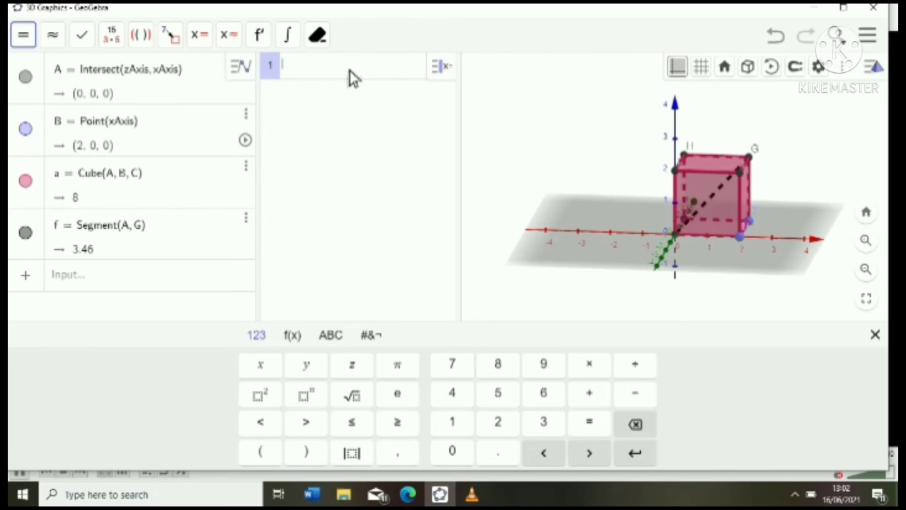
text(Distance(A,G))
key(Return)
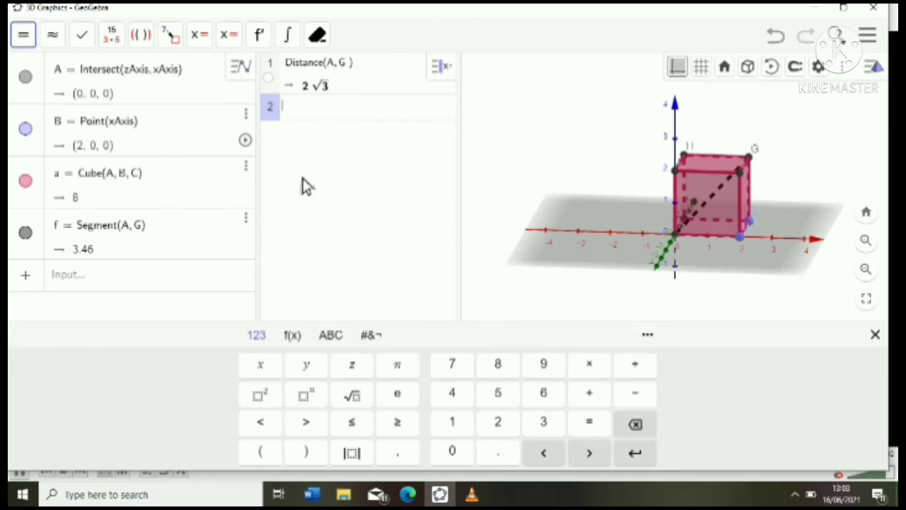
- Place a point on the cube's vertical edge AE at (0, 0, 1)
click(486, 146)
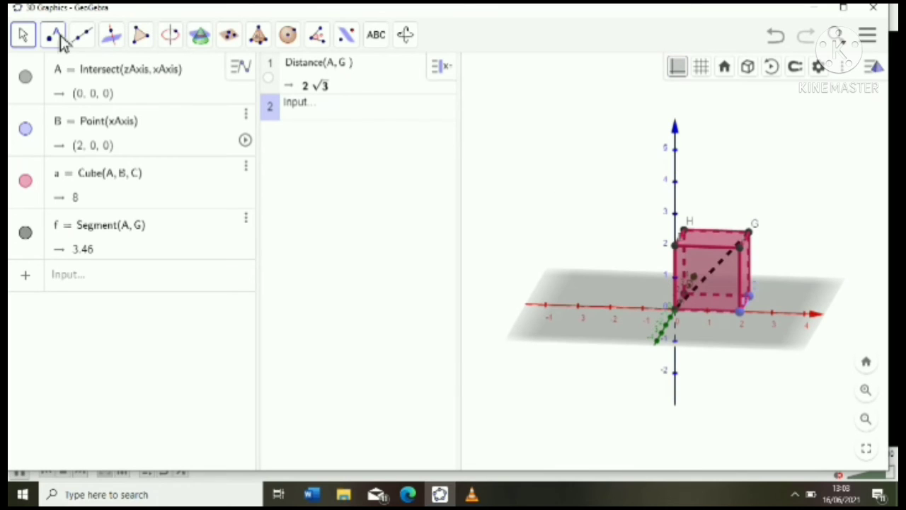
click(56, 41)
click(77, 76)
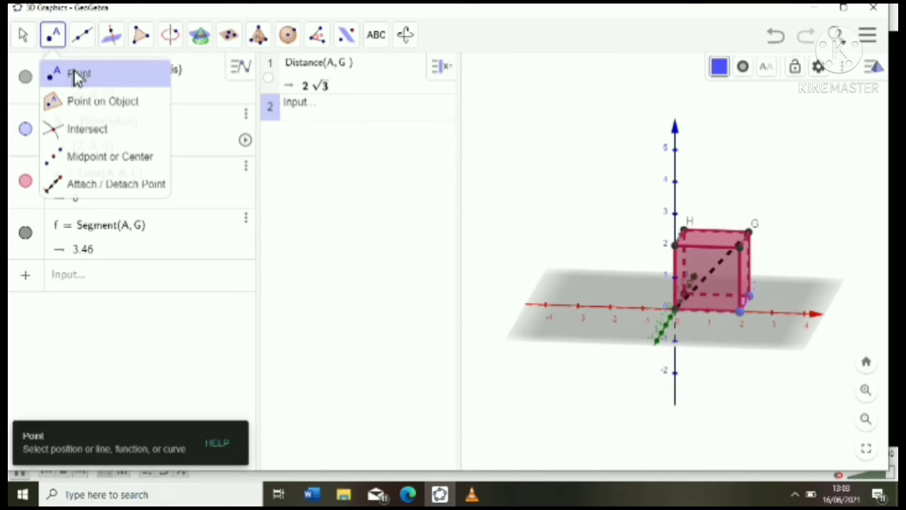
click(76, 77)
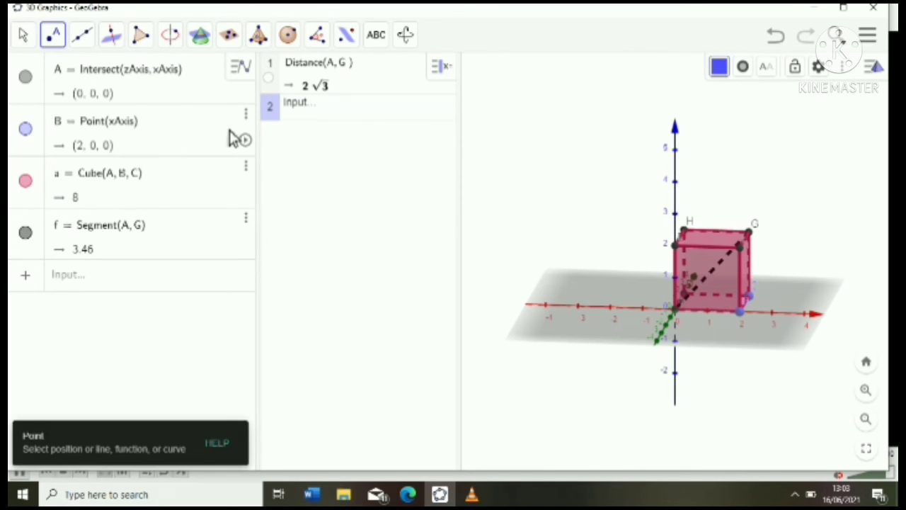
click(681, 283)
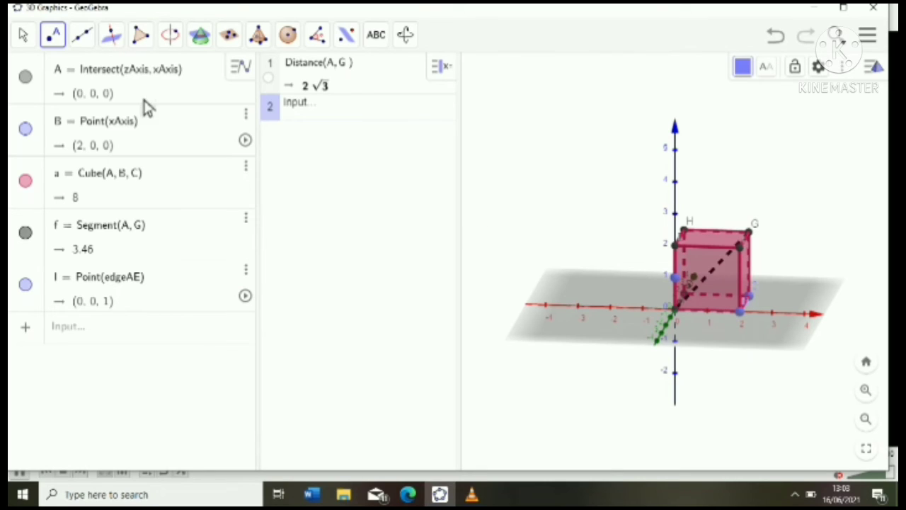
- Draw a segment from the point at (0, 0, 1) on edge AE to vertex H
click(82, 44)
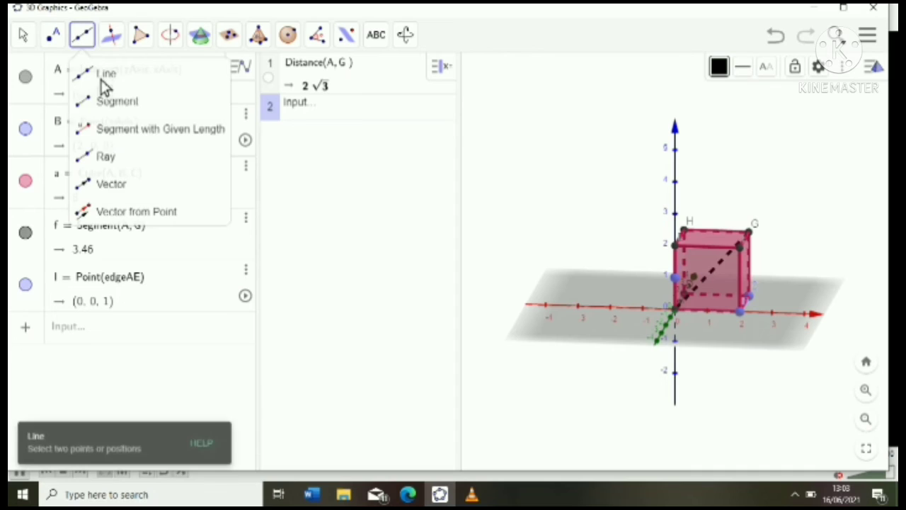
click(114, 113)
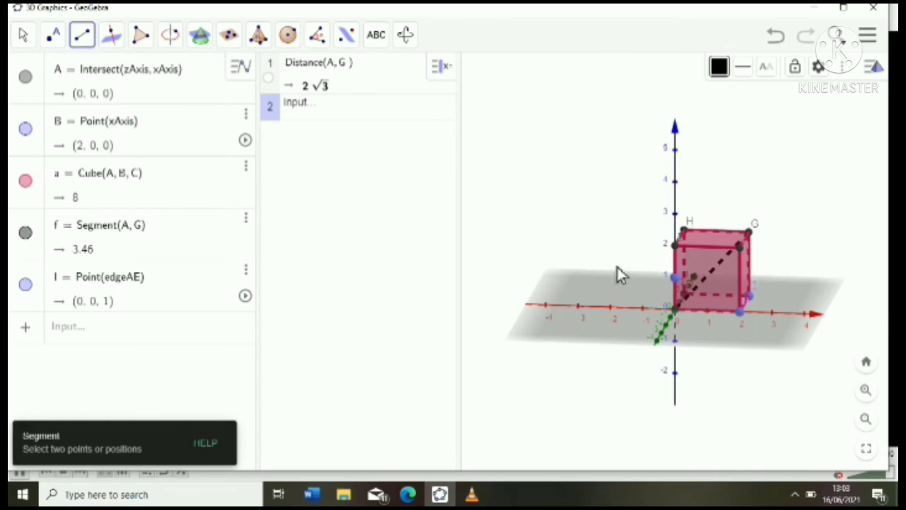
click(681, 287)
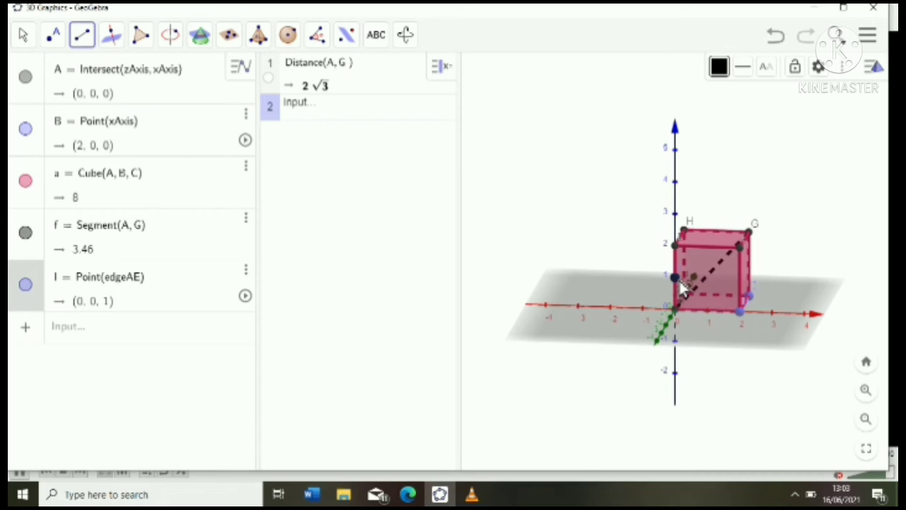
click(691, 239)
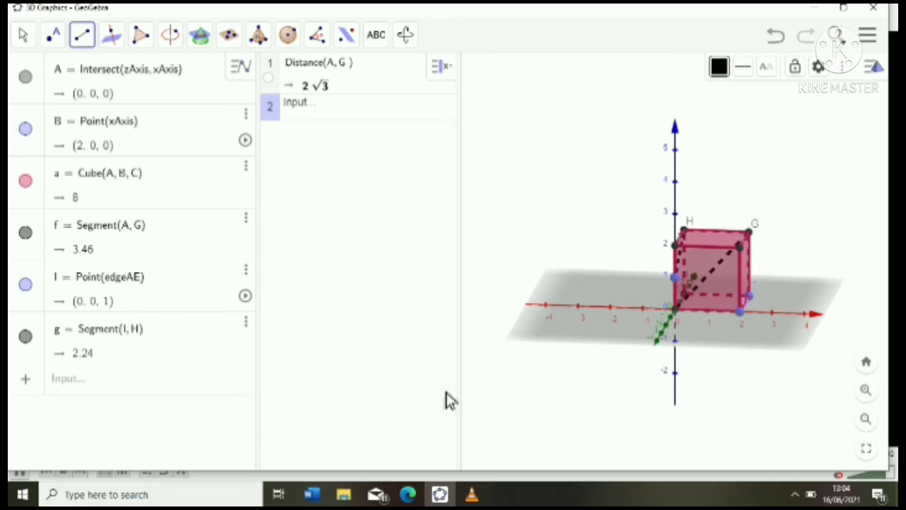
- Evaluate Distance(I,H) in the second CAS row
click(340, 116)
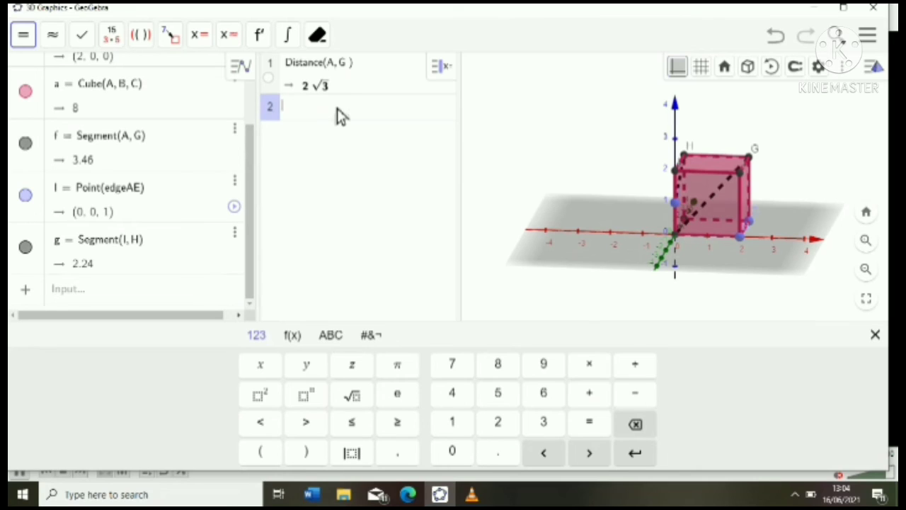
text(Dis)
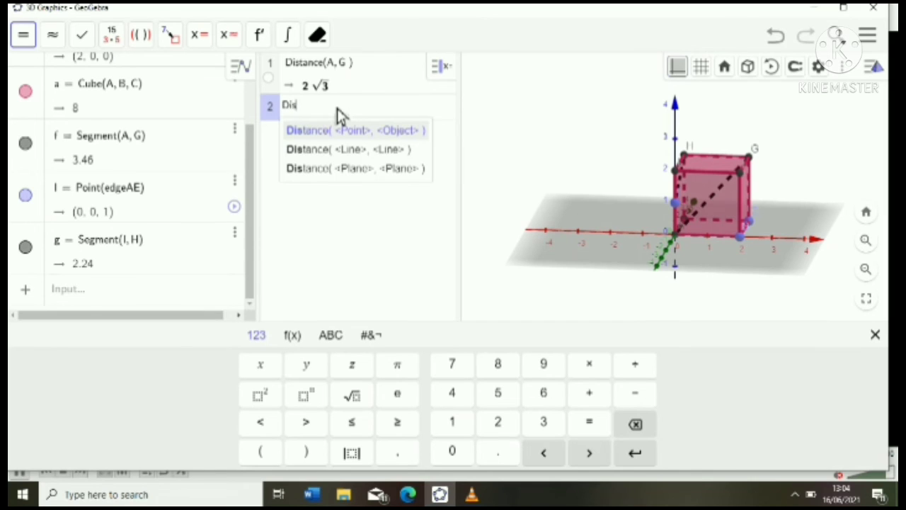
click(362, 133)
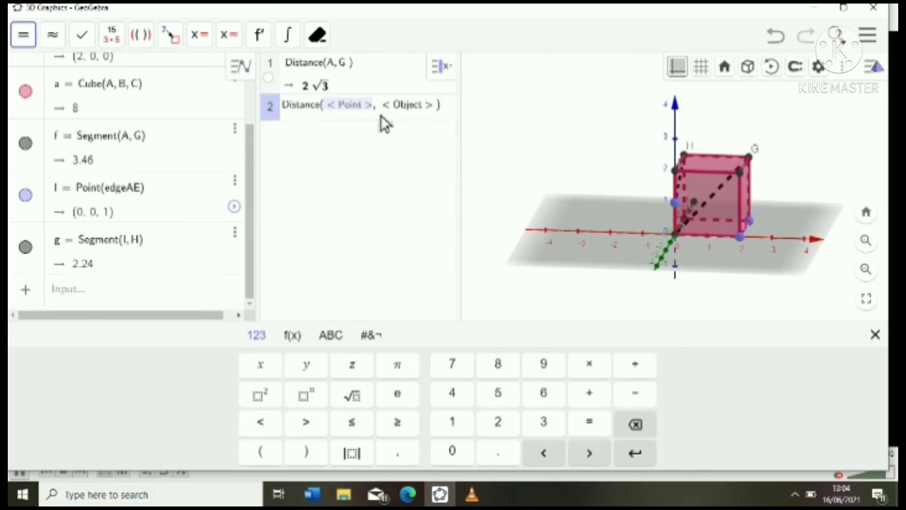
click(439, 113)
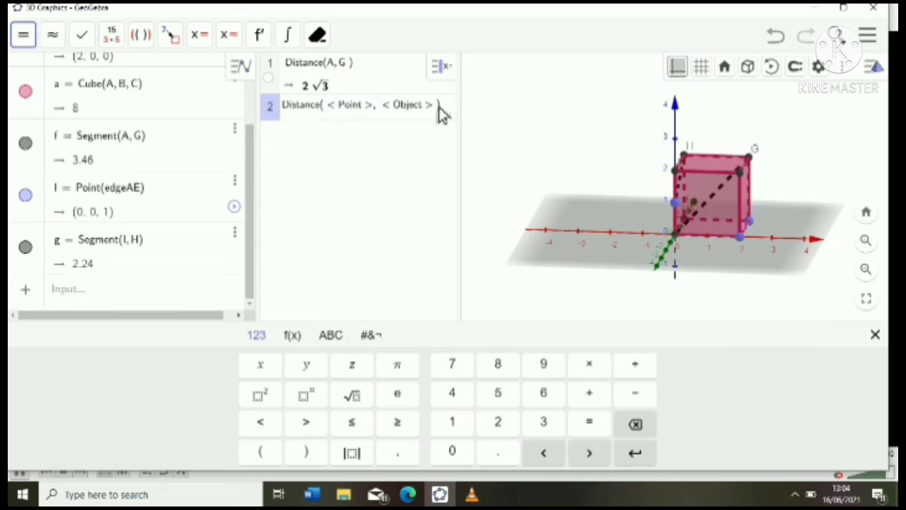
key(BackSpace)
key(BackSpace)
key(BackSpace)
key(BackSpace)
key(BackSpace)
key(BackSpace)
key(BackSpace)
key(BackSpace)
key(BackSpace)
key(BackSpace)
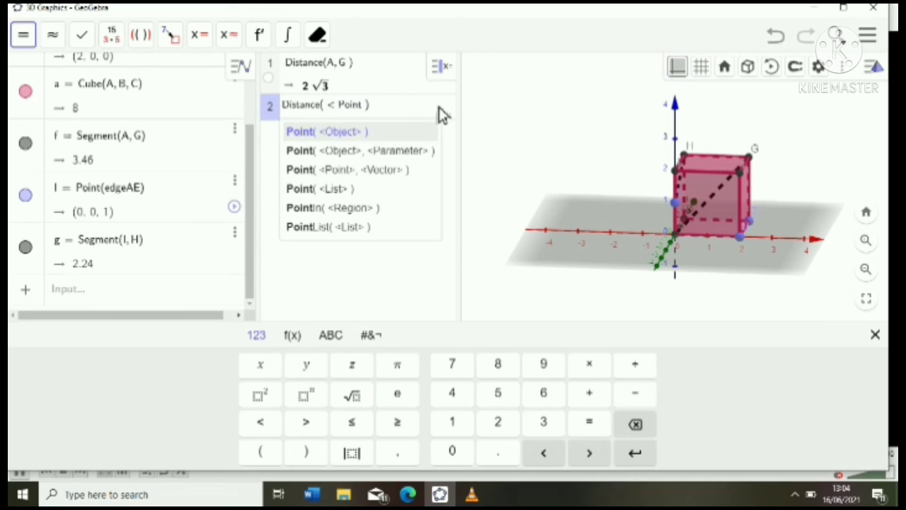
key(BackSpace)
key(BackSpace)
key(BackSpace)
key(BackSpace)
key(BackSpace)
key(BackSpace)
key(BackSpace)
key(BackSpace)
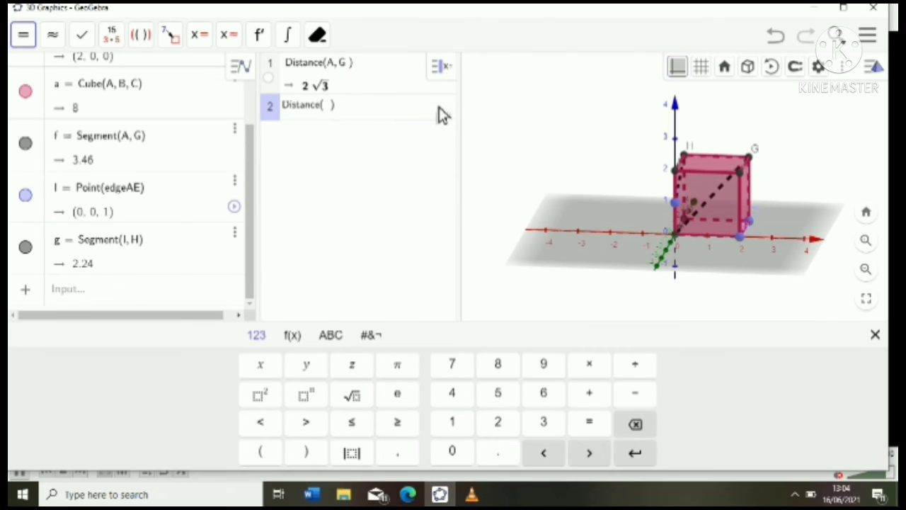
text(I, H)
key(Return)
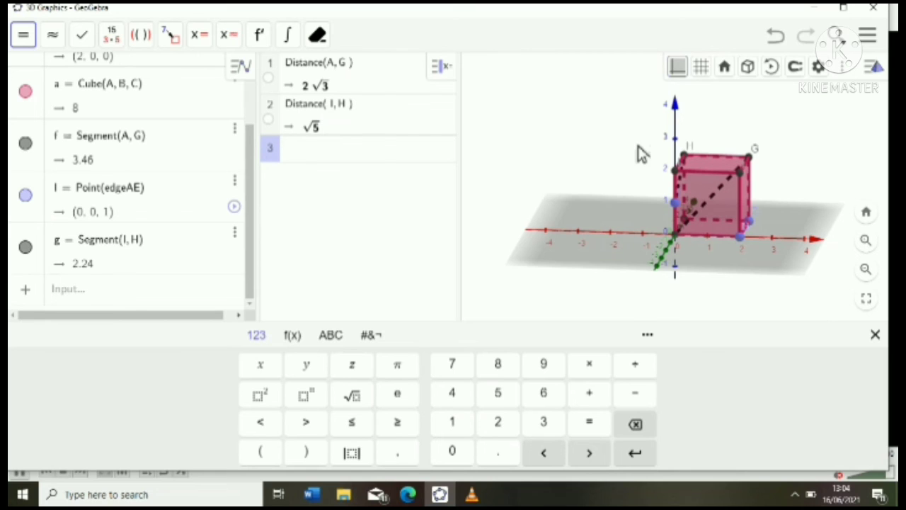
- Draw a segment from point I on edge AE to vertex G and another from G back to I
click(496, 175)
click(82, 34)
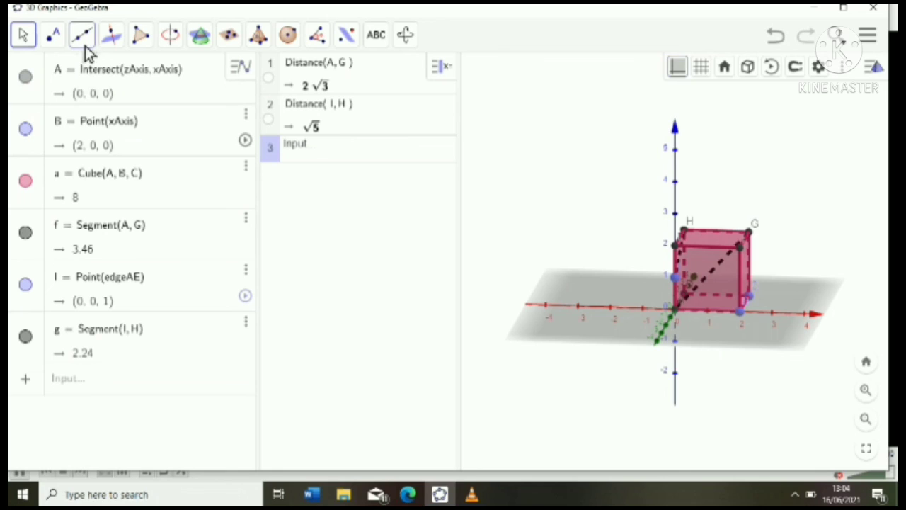
click(101, 102)
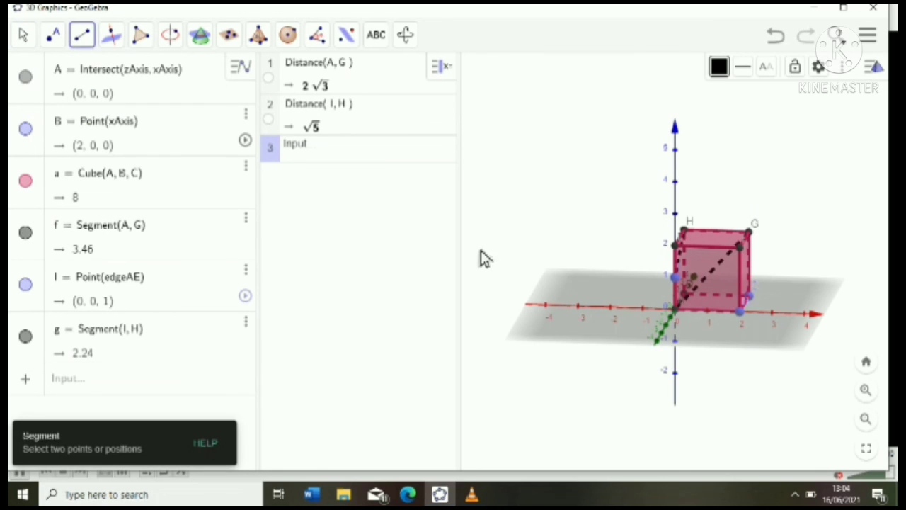
click(677, 282)
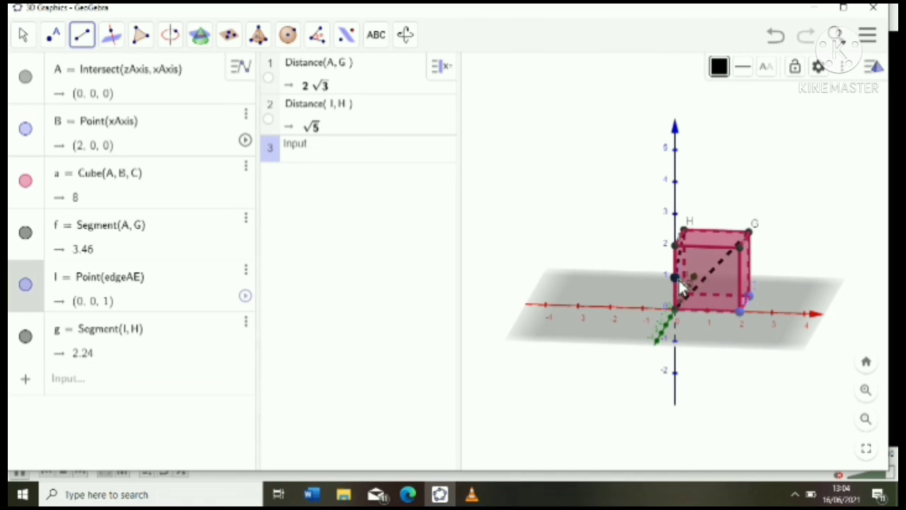
click(755, 238)
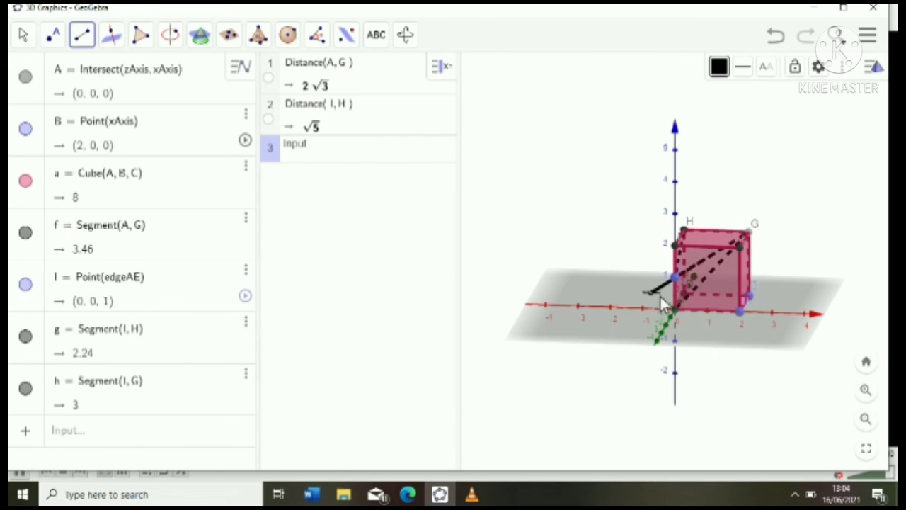
click(676, 277)
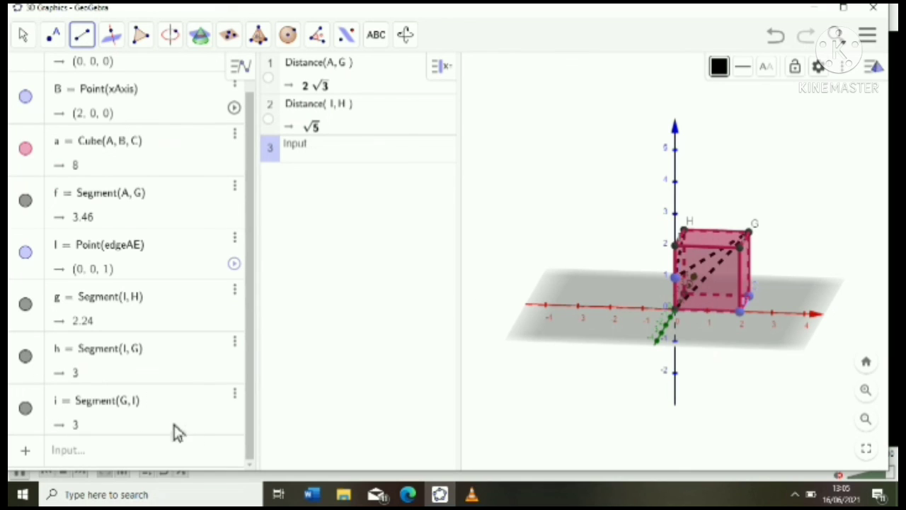
- Evaluate Distance(I,G) in the third CAS row to get the exact length from point I on edge AE to vertex G
click(306, 146)
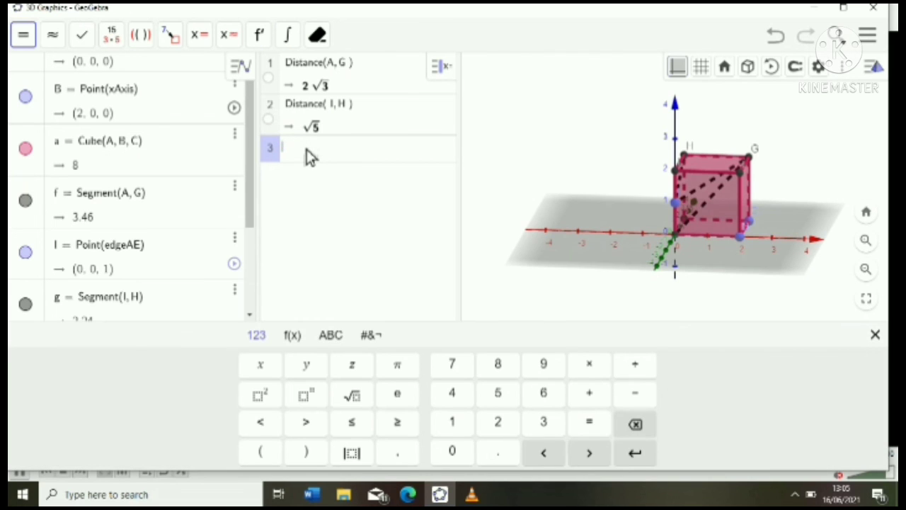
text(Dis)
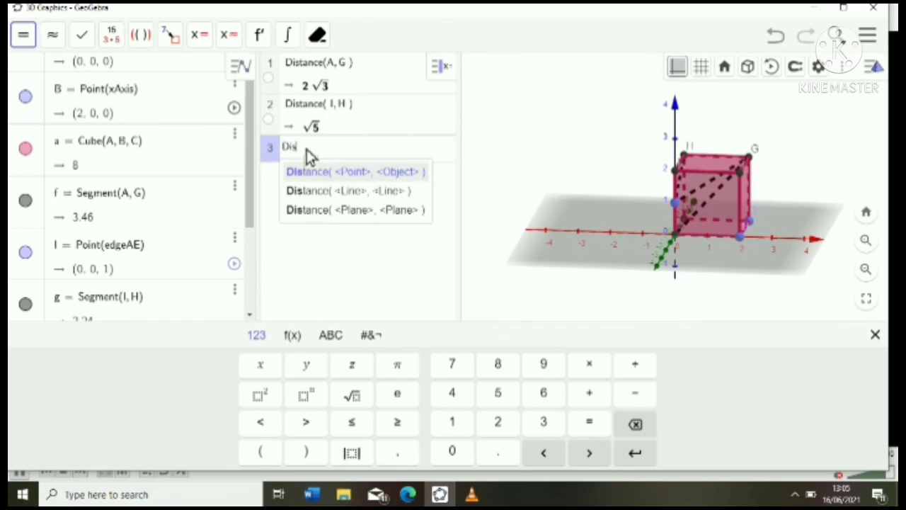
click(319, 173)
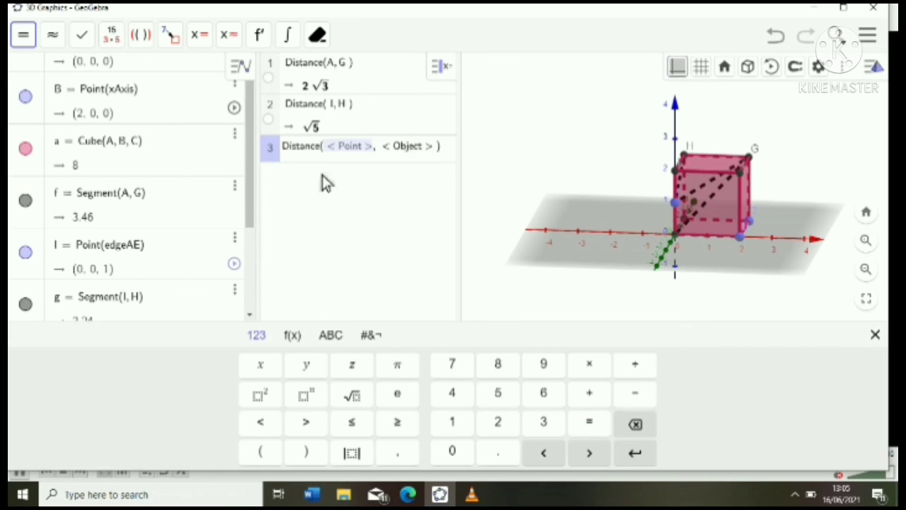
key(BackSpace)
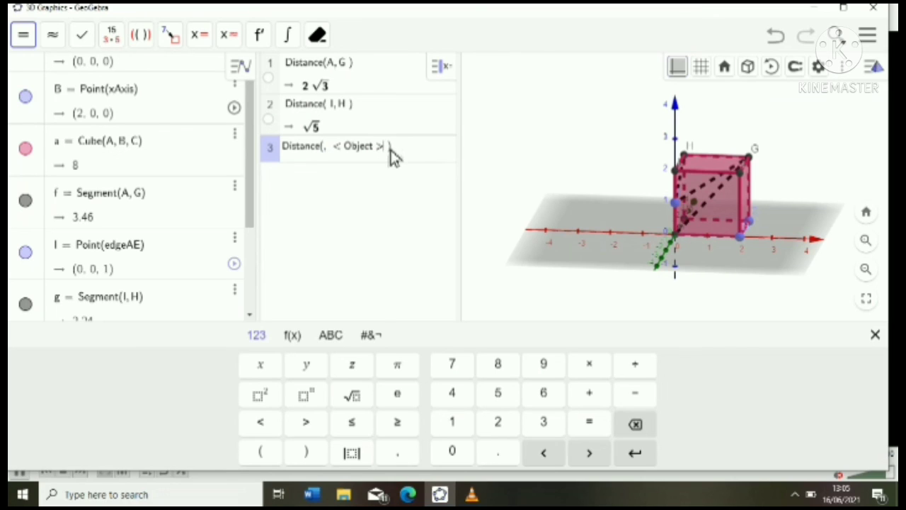
key(BackSpace)
key(BackSpace)
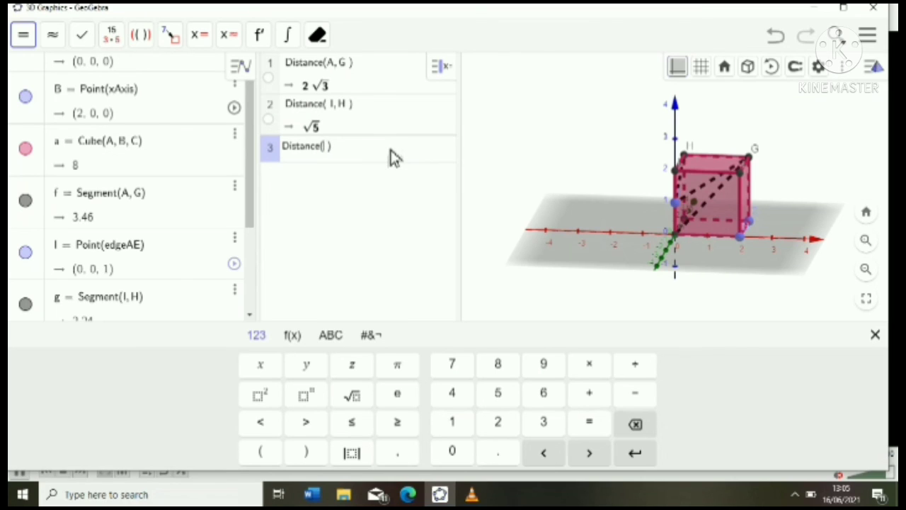
text(I,)
text(G)
key(Return)
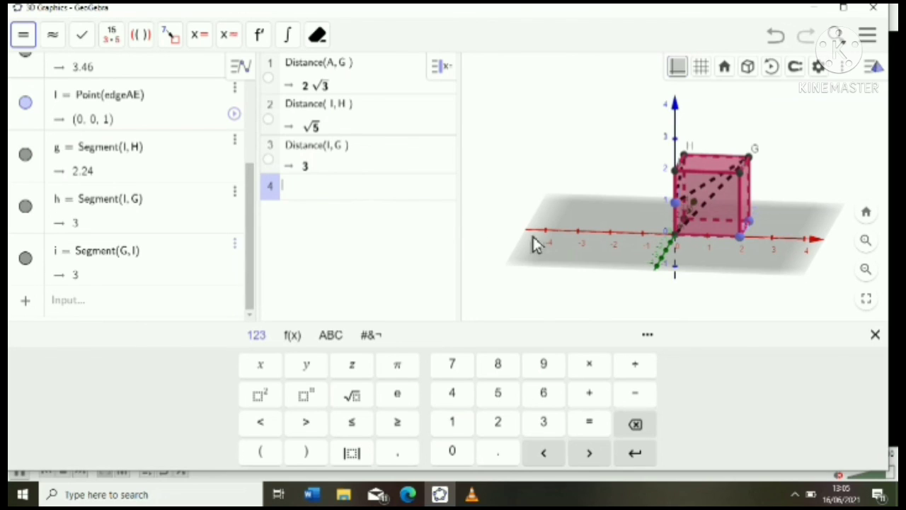
mouse_move(535, 280)
mouse_down()
mouse_move(520, 271)
mouse_move(533, 270)
mouse_up()
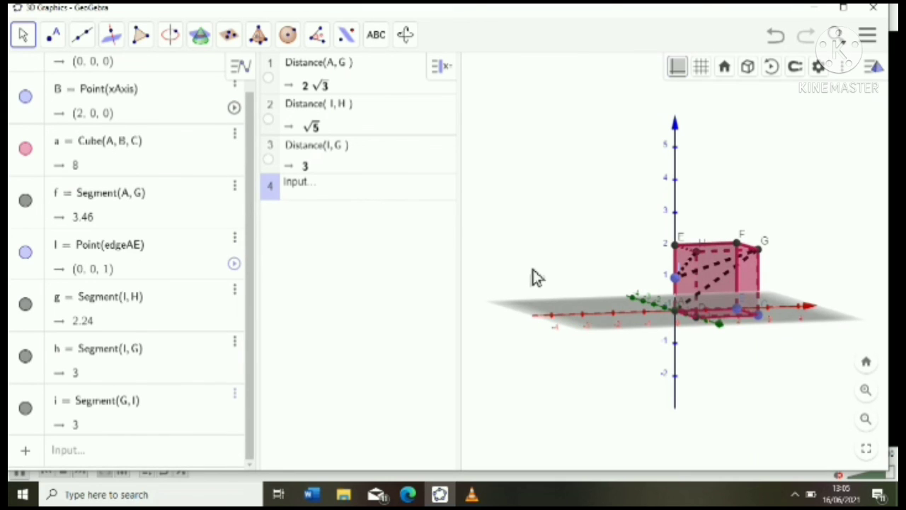